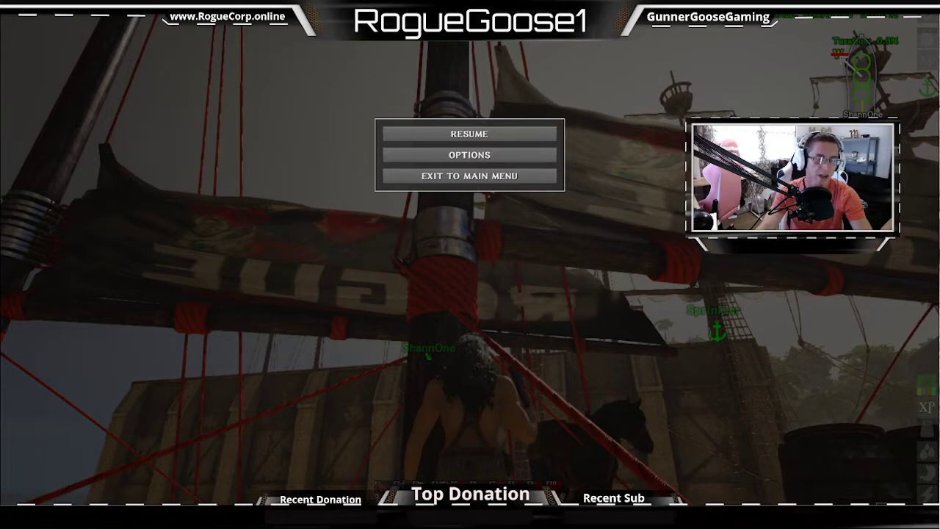
# Step: Load HandlingSmall_SailGeneric_C.pnt from Downloads into the second ARKpnt Editor window
pyautogui.click(423, 134)
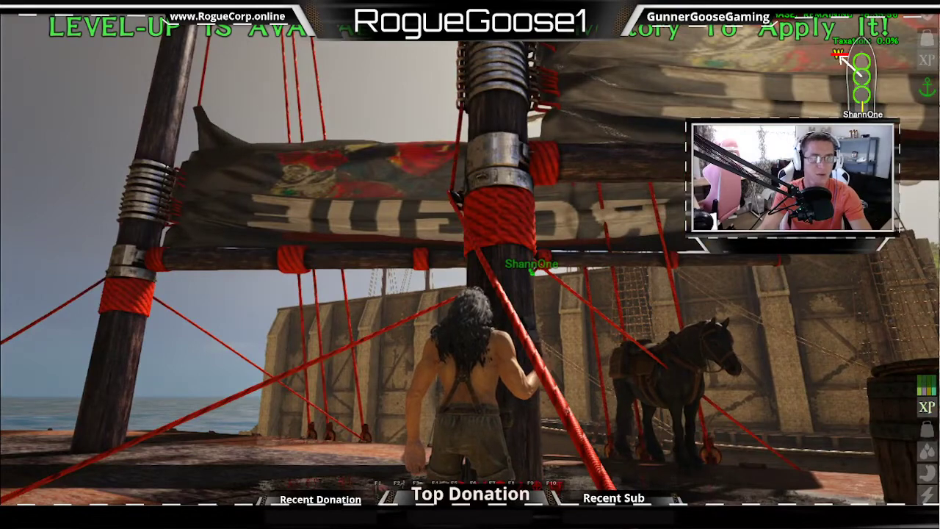
pyautogui.press('Escape')
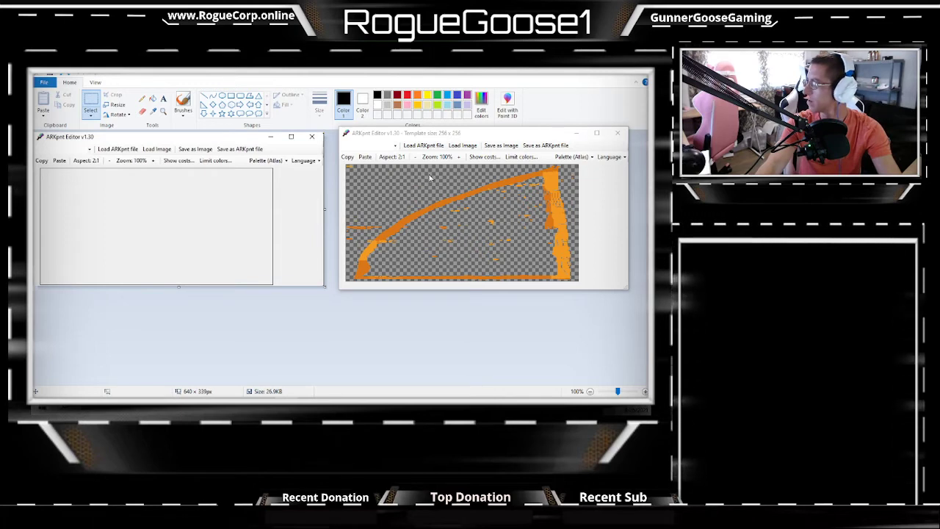
pyautogui.click(436, 146)
pyautogui.click(436, 146)
pyautogui.click(574, 369)
# Step: Save the template as HandlingSmall_SailGeneric_C into Pictures\Gaming\Content
pyautogui.click(538, 146)
pyautogui.moveTo(559, 148)
pyautogui.mouseDown()
pyautogui.moveTo(522, 145)
pyautogui.moveTo(496, 126)
pyautogui.mouseUp()
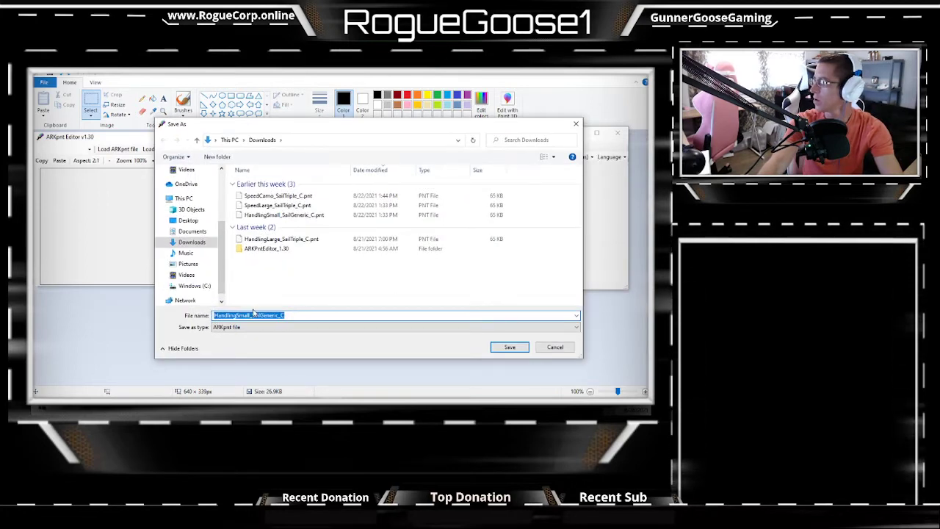
pyautogui.scroll(3, 200, 252)
pyautogui.click(188, 192)
pyautogui.doubleClick(254, 187)
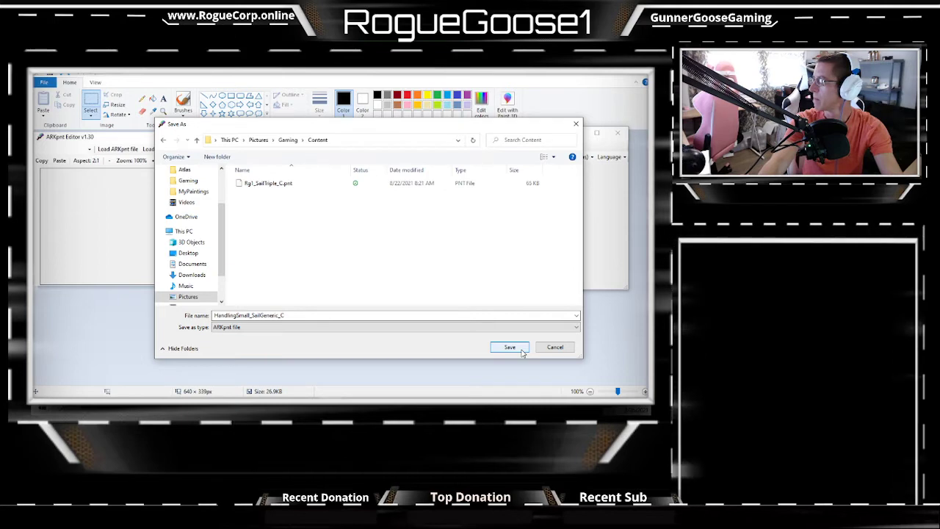
pyautogui.click(523, 349)
# Step: Bring up Paint's Paste options menu, then dismiss it
pyautogui.click(42, 110)
pyautogui.click(43, 115)
pyautogui.press('Escape')
# Step: Paste the HandlingSmall_SailGeneric_C image into Paint from file and crop the canvas to 256 × 256
pyautogui.moveTo(353, 400)
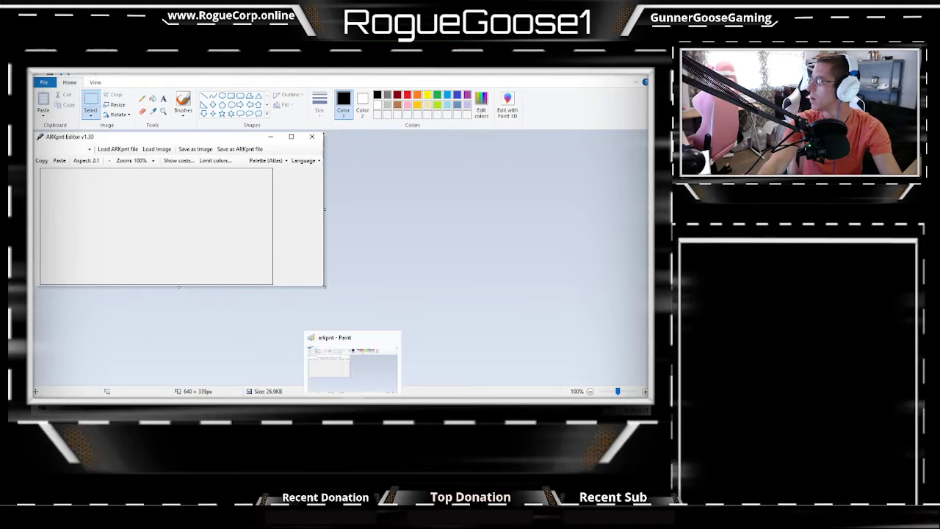
pyautogui.click(43, 115)
pyautogui.click(62, 143)
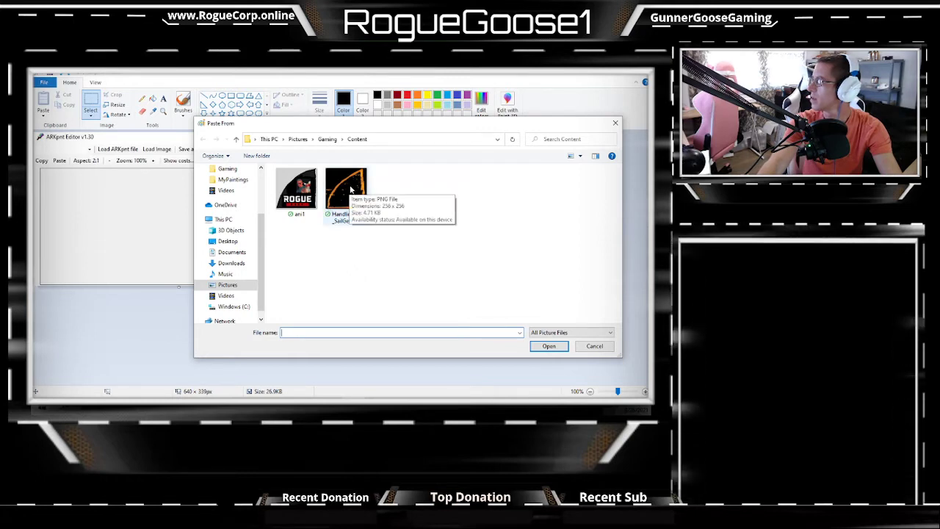
pyautogui.click(351, 189)
pyautogui.doubleClick(351, 190)
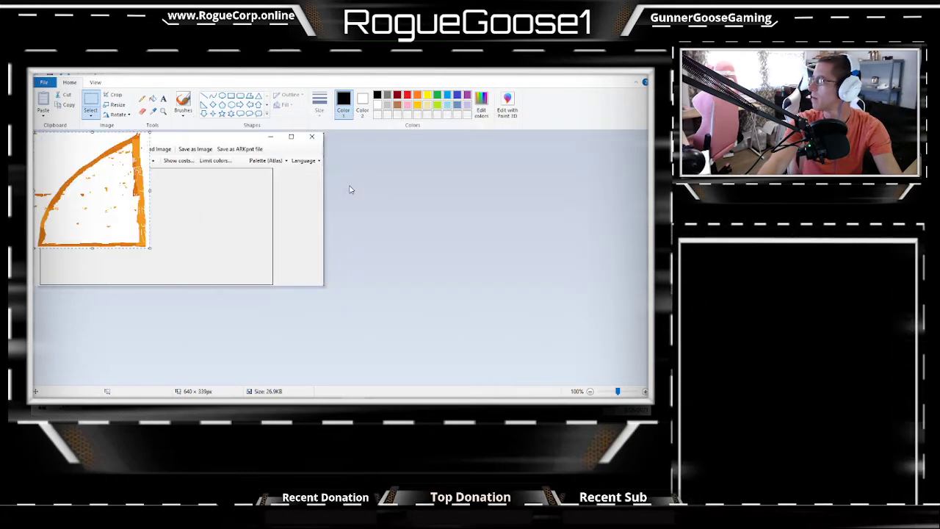
pyautogui.click(110, 96)
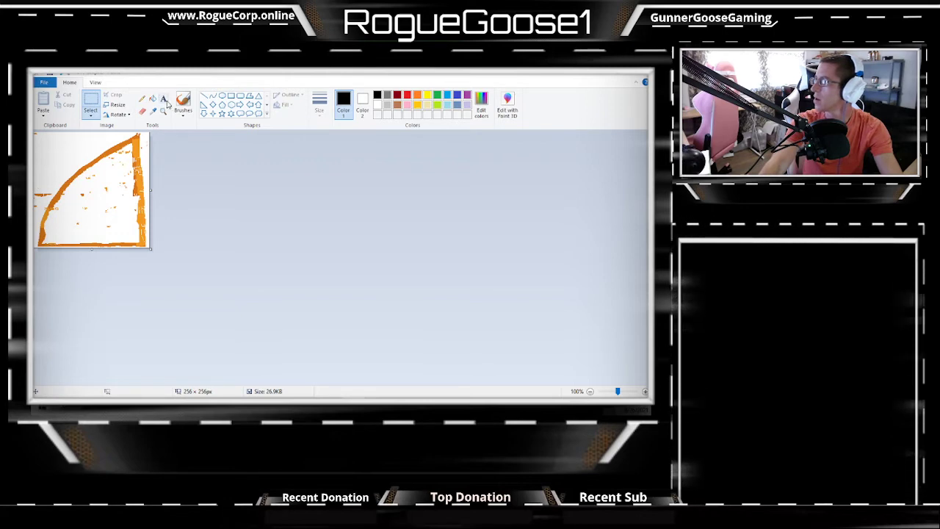
# Step: Select the Eraser, then paste the Rogue Corp logo image from file onto the sail canvas
pyautogui.click(142, 111)
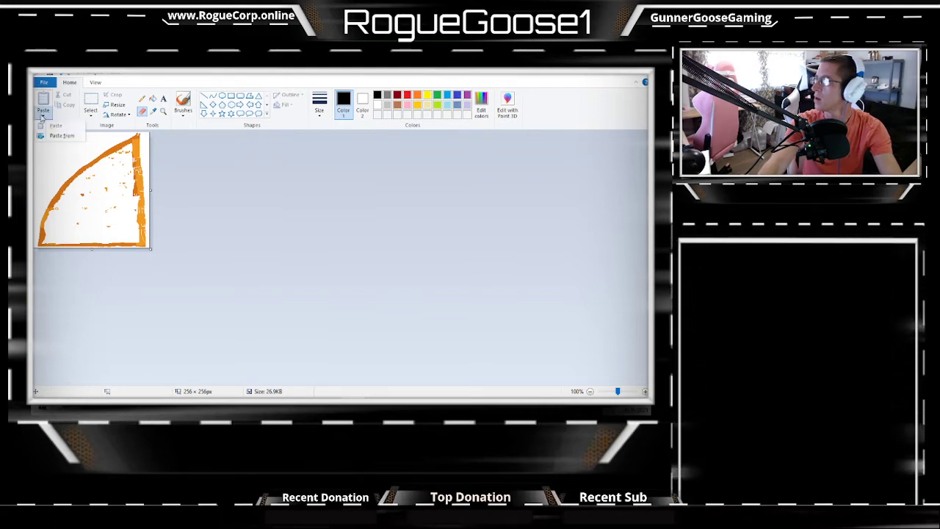
pyautogui.hotkey('alt', 'h')
pyautogui.press('v')
pyautogui.press('f')
pyautogui.doubleClick(310, 206)
# Step: Copy the Rogue logo image from Paint and paste it into ARKpnt Editor over the sail template
pyautogui.hotkey('alt', 'Tab')
pyautogui.rightClick(100, 184)
pyautogui.click(122, 203)
pyautogui.hotkey('alt', 'Tab')
pyautogui.click(366, 156)
# Step: Move the editor window left and start saving the logo as an ARKpnt file
pyautogui.moveTo(512, 137)
pyautogui.mouseDown()
pyautogui.moveTo(394, 146)
pyautogui.moveTo(340, 135)
pyautogui.mouseUp()
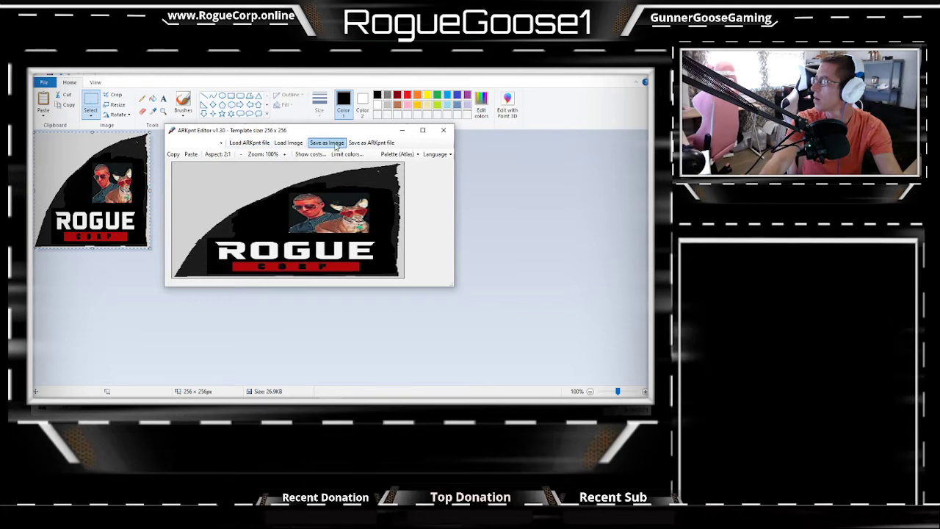
pyautogui.click(360, 145)
pyautogui.scroll(1, 194, 252)
pyautogui.scroll(1, 194, 253)
# Step: Browse the save dialog up to the Windows (C:) drive and into Program Files (x86)
pyautogui.click(208, 225)
pyautogui.click(229, 161)
pyautogui.click(241, 183)
pyautogui.scroll(-1, 211, 294)
pyautogui.click(209, 296)
pyautogui.doubleClick(280, 222)
# Step: Save the sail file in Steam\steamapps\common\ATLAS\ShooterGame\Saved\MyPaintings
pyautogui.scroll(-3, 280, 226)
pyautogui.doubleClick(280, 243)
pyautogui.scroll(-3, 283, 257)
pyautogui.doubleClick(272, 293)
pyautogui.doubleClick(272, 204)
pyautogui.doubleClick(277, 205)
pyautogui.doubleClick(275, 213)
pyautogui.doubleClick(279, 233)
pyautogui.doubleClick(278, 241)
pyautogui.click(529, 369)
# Step: Back in Atlas, apply the saved Rg1 painting to the large sail and close the Apply Paint screen
pyautogui.hotkey('alt', 'Tab')
pyautogui.click(460, 143)
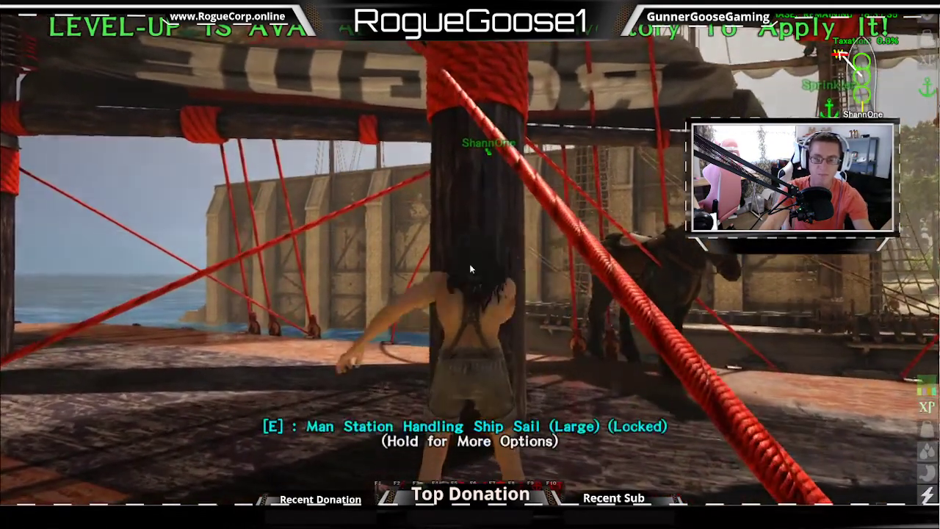
pyautogui.press('e')
pyautogui.click(244, 56)
pyautogui.click(194, 233)
pyautogui.scroll(-5, 575, 313)
pyautogui.scroll(-5, 756, 313)
pyautogui.click(890, 21)
pyautogui.click(890, 21)
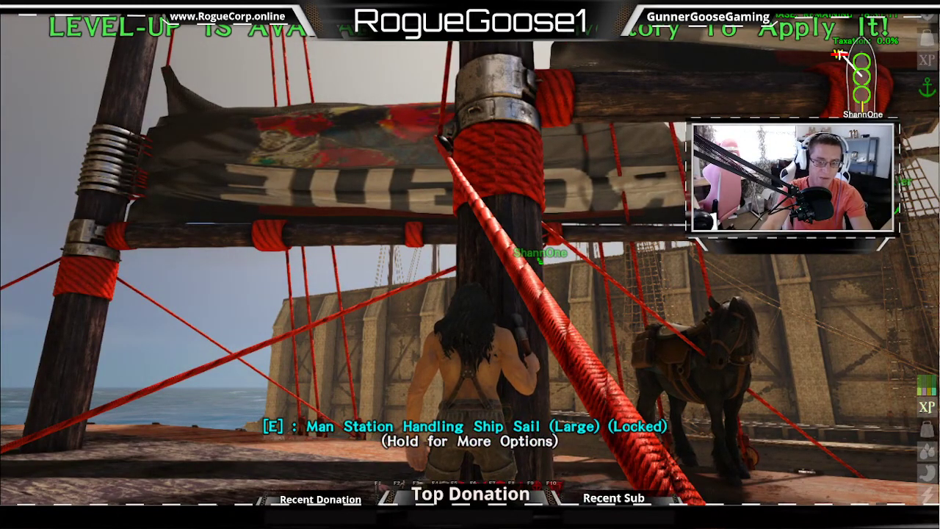
# Step: Press Escape to bring up Atlas's pause menu with the Rogue Corp sail in view
pyautogui.press('Escape')
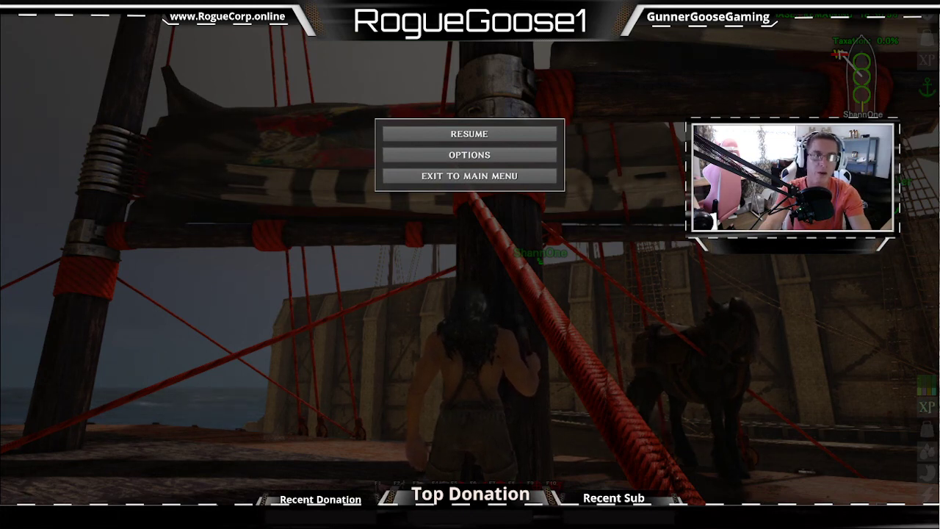